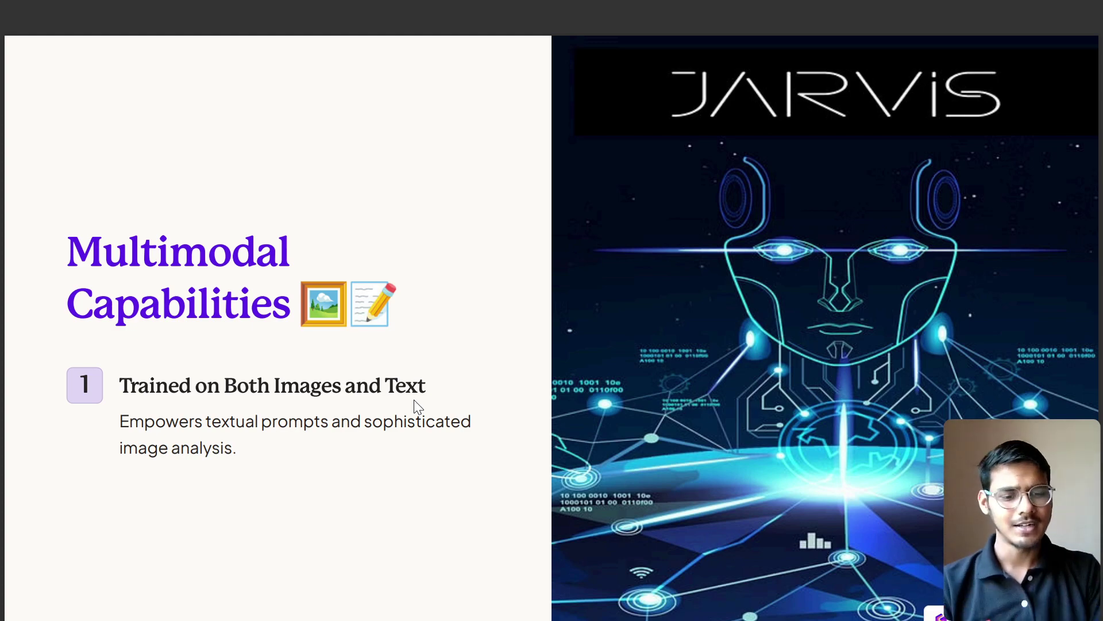
Step: Advance the full-screen overview slides to the Performance and Application slide
key(Right)
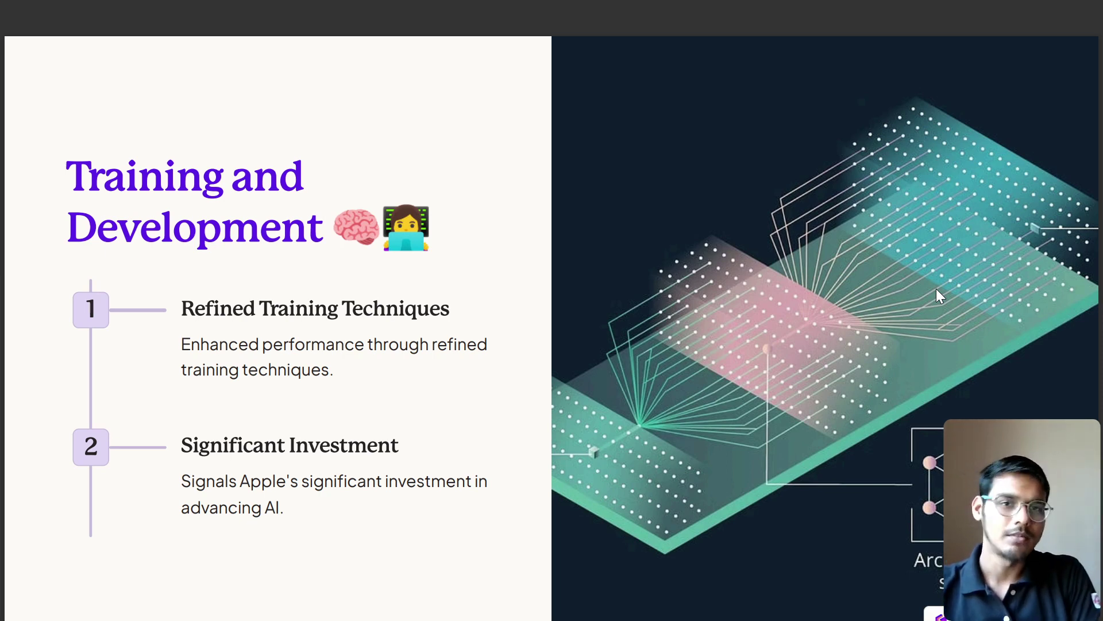
Step: Step through Future Directions and Training and Development slides, then exit full-screen view
key(Right)
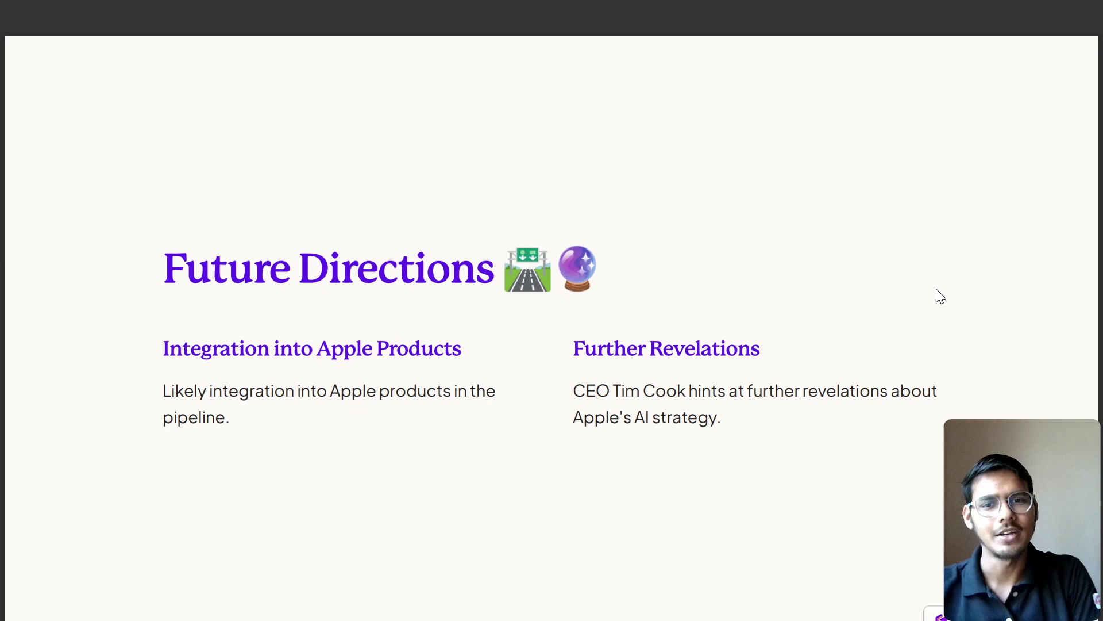
key(Left)
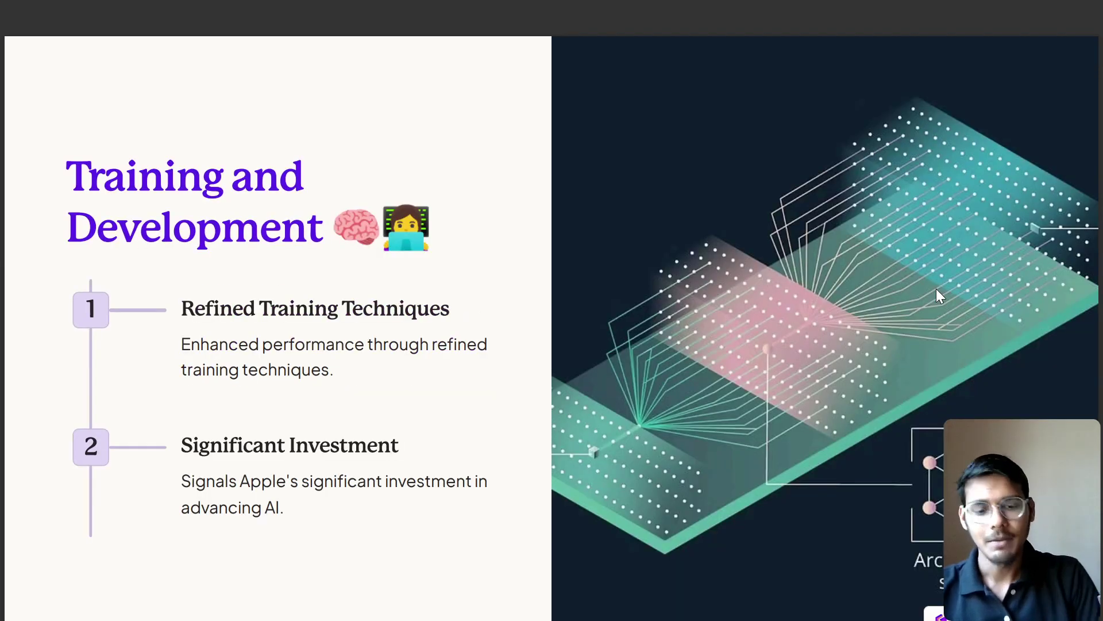
key(Right)
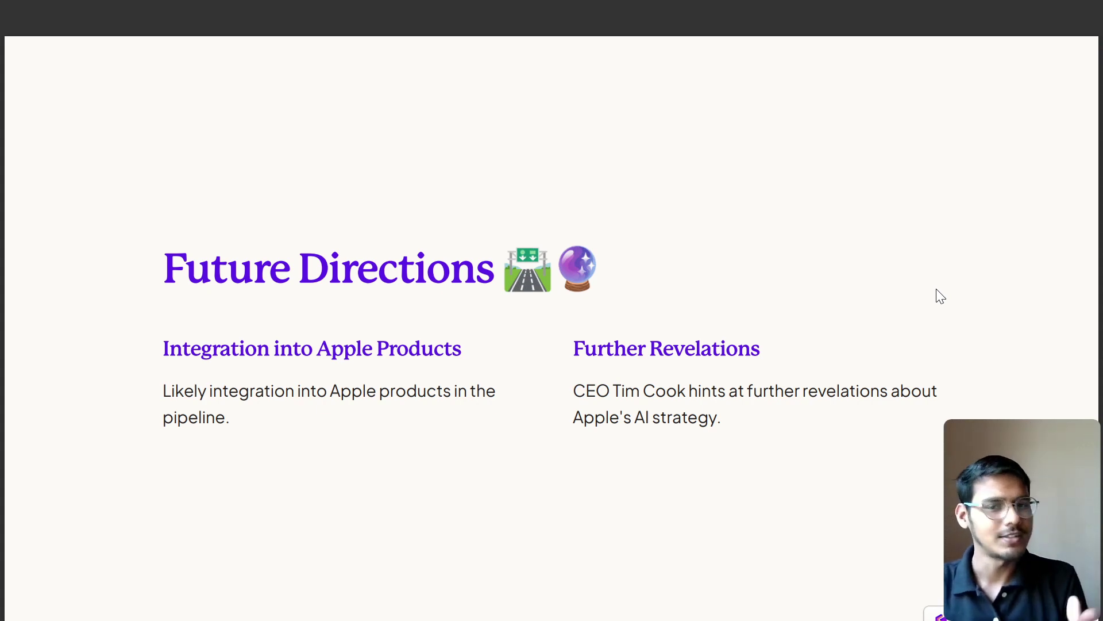
scroll(965, 315, down, 5)
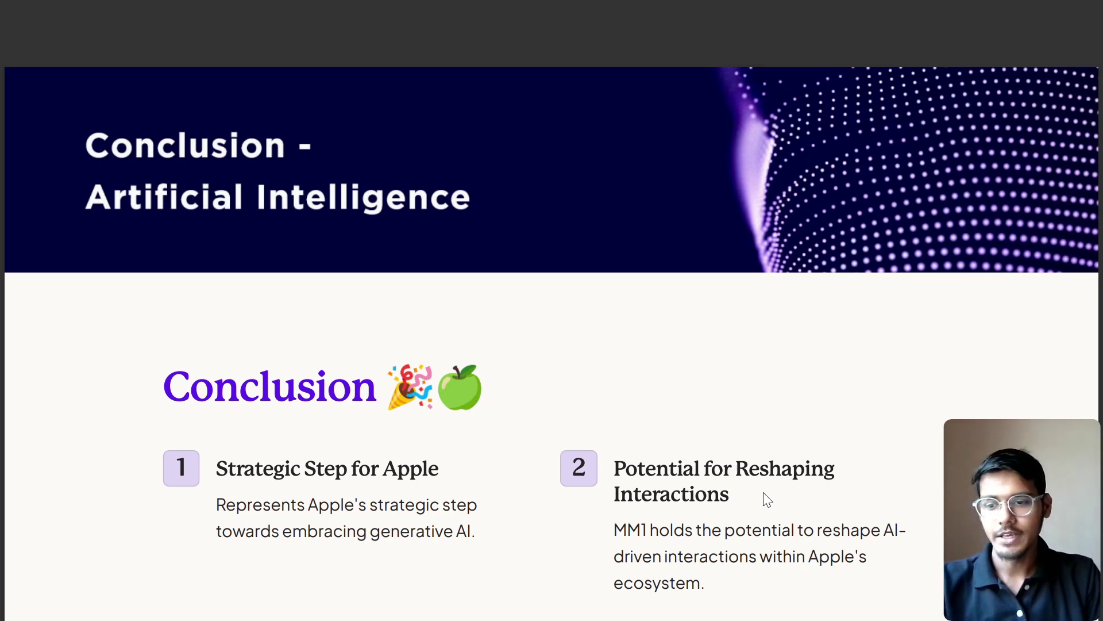
key(Escape)
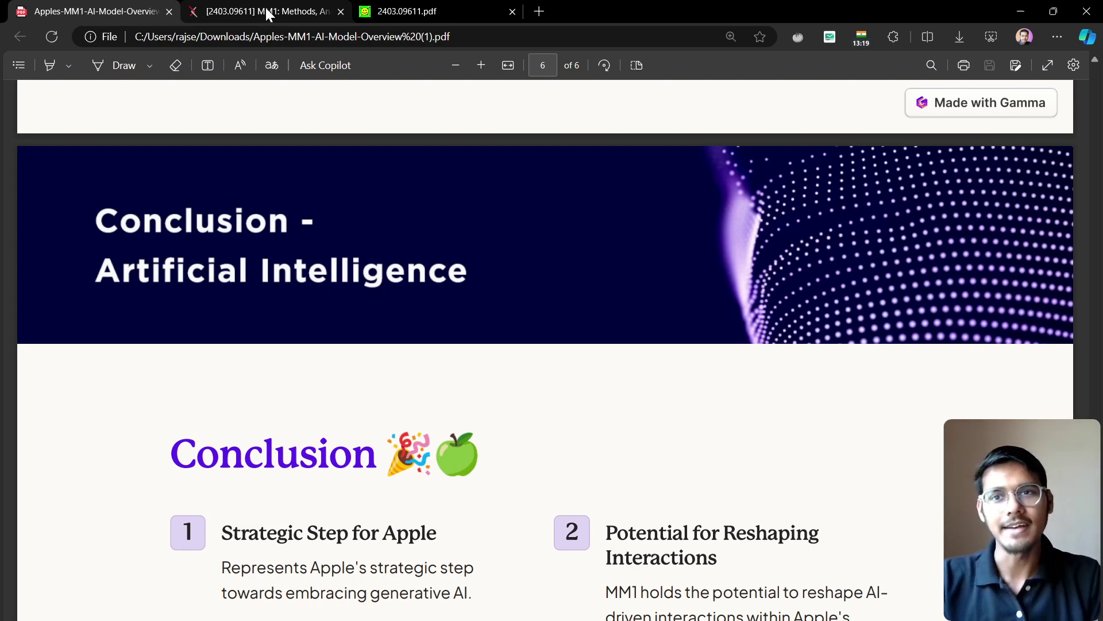
Step: Switch to the arXiv 2403.09611 abstract tab for the MM1 paper
click(265, 6)
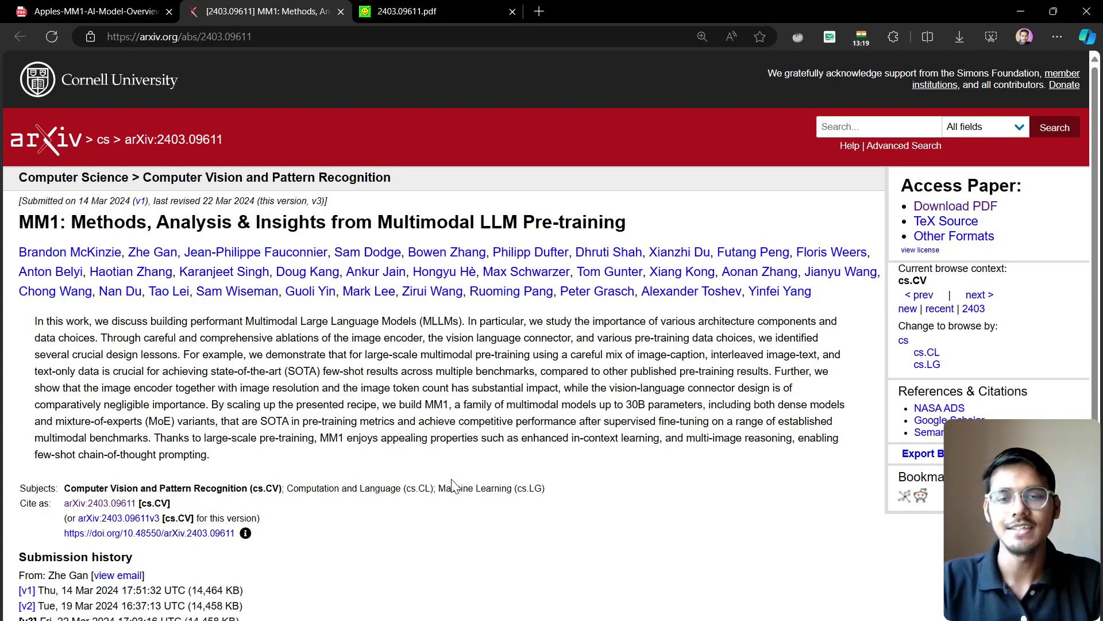
Step: Switch to the 2403.09611.pdf tab showing the MM1 paper
click(405, 11)
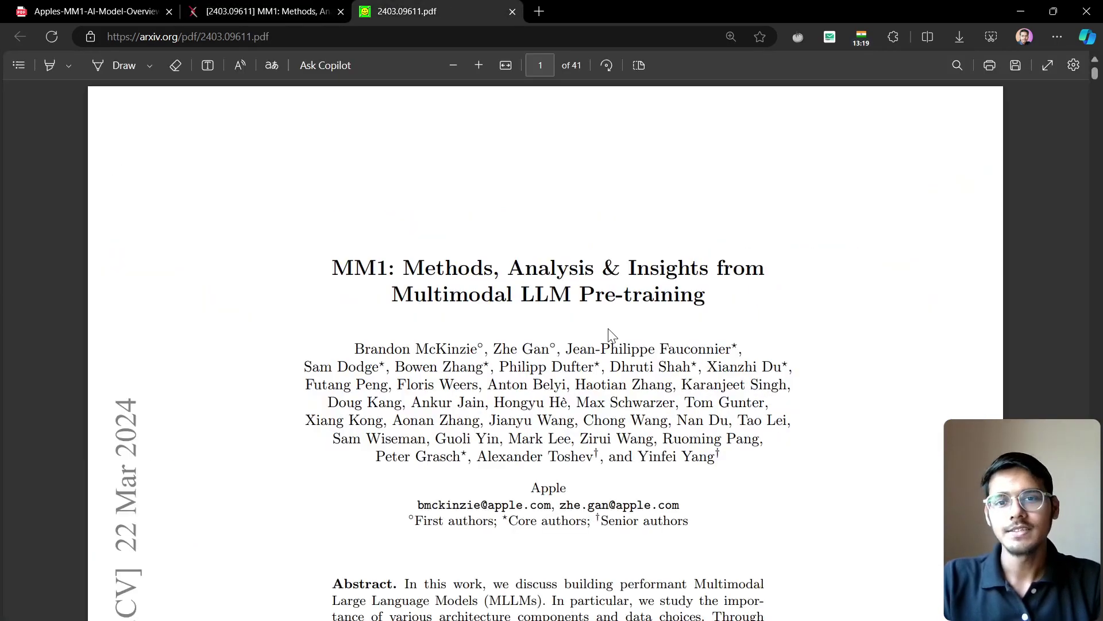
scroll(536, 338, down, 8)
scroll(535, 338, down, 8)
scroll(536, 339, down, 8)
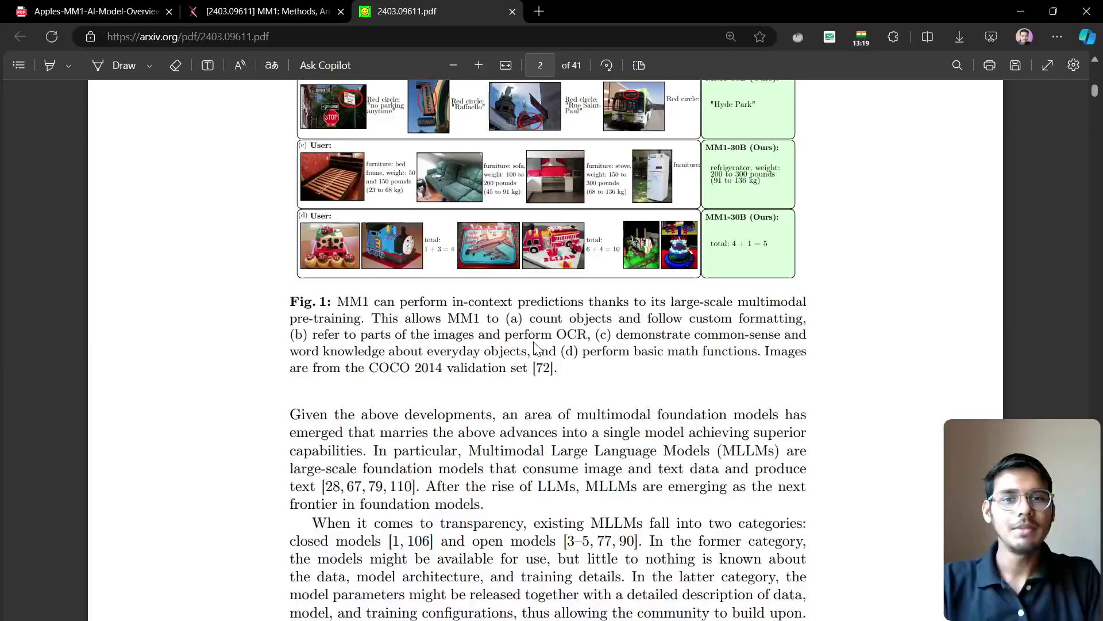
scroll(536, 339, down, 5)
scroll(536, 348, down, 10)
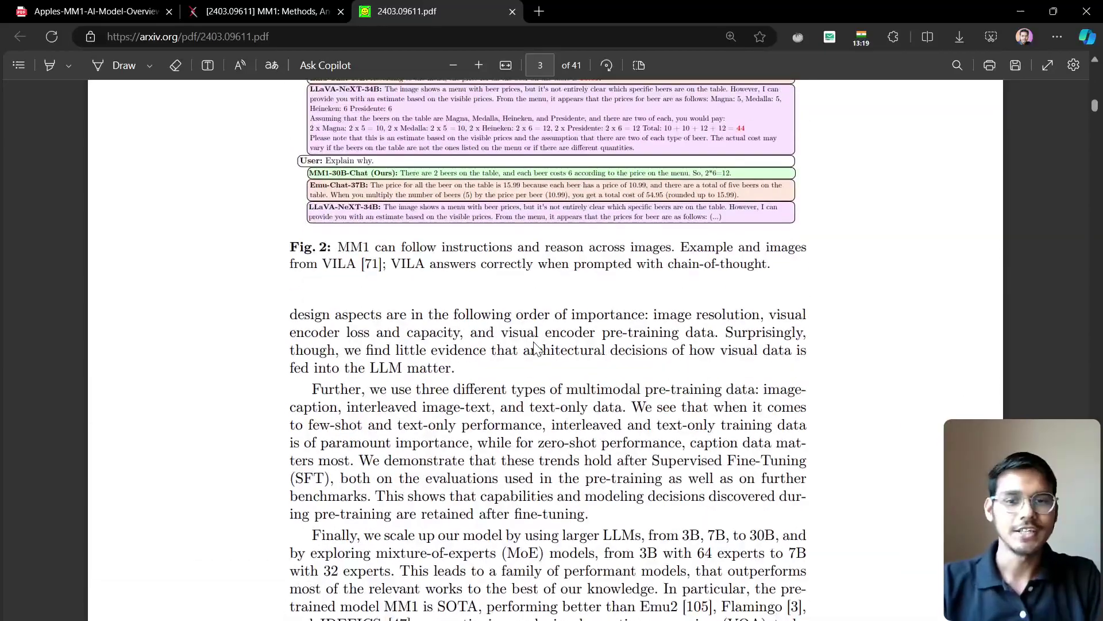
scroll(535, 347, down, 10)
scroll(535, 348, down, 1)
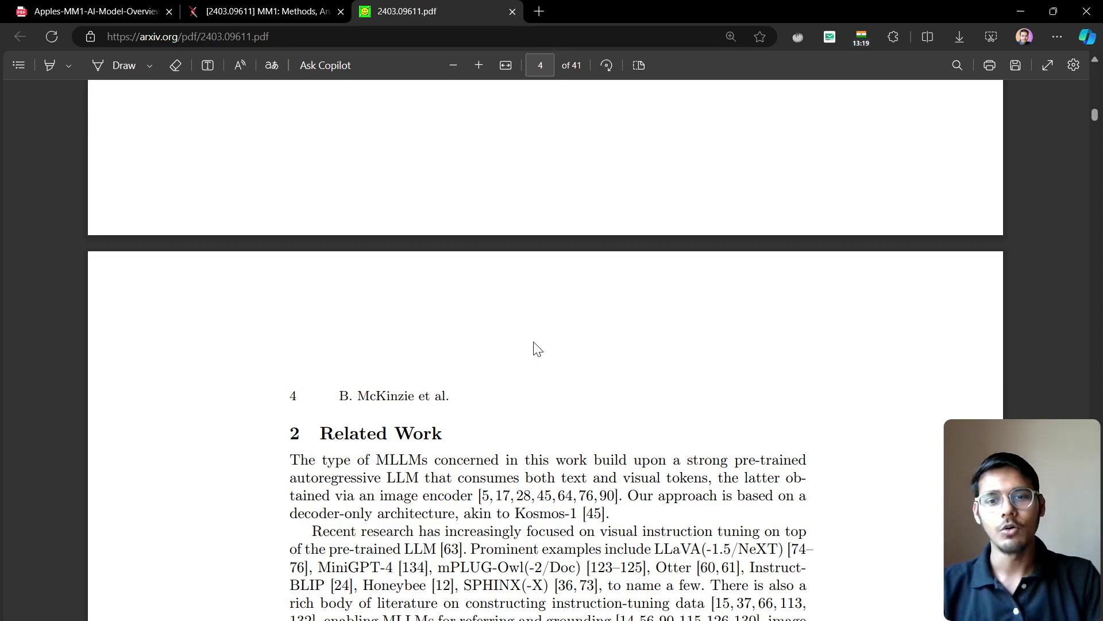
scroll(534, 347, down, 8)
scroll(534, 348, down, 4)
scroll(533, 347, down, 2)
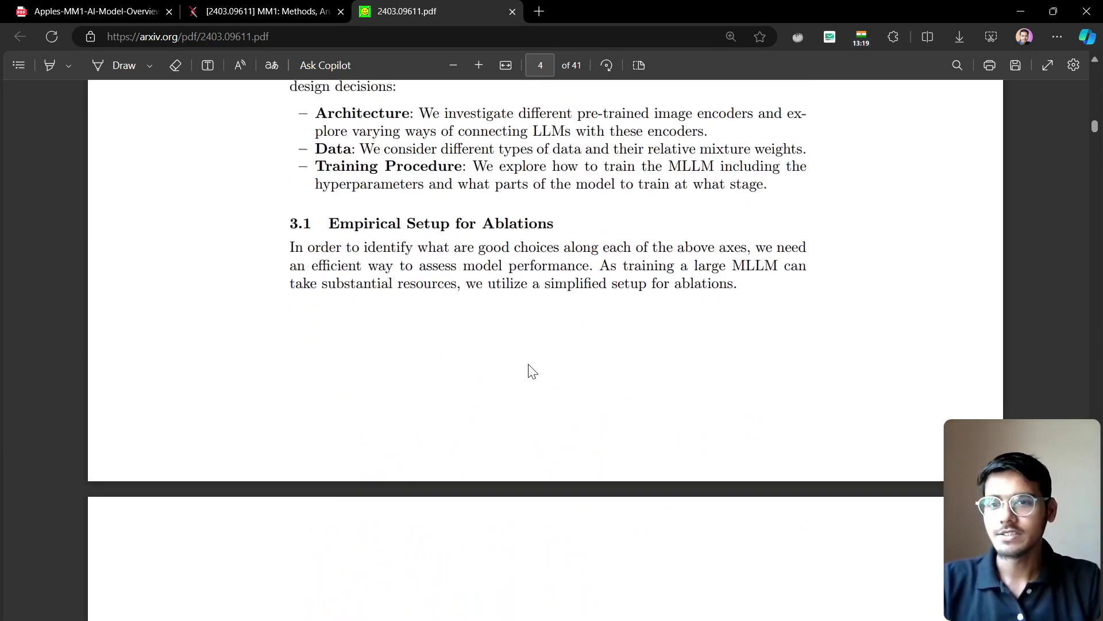
scroll(465, 427, down, 5)
scroll(466, 427, down, 2)
scroll(472, 427, down, 5)
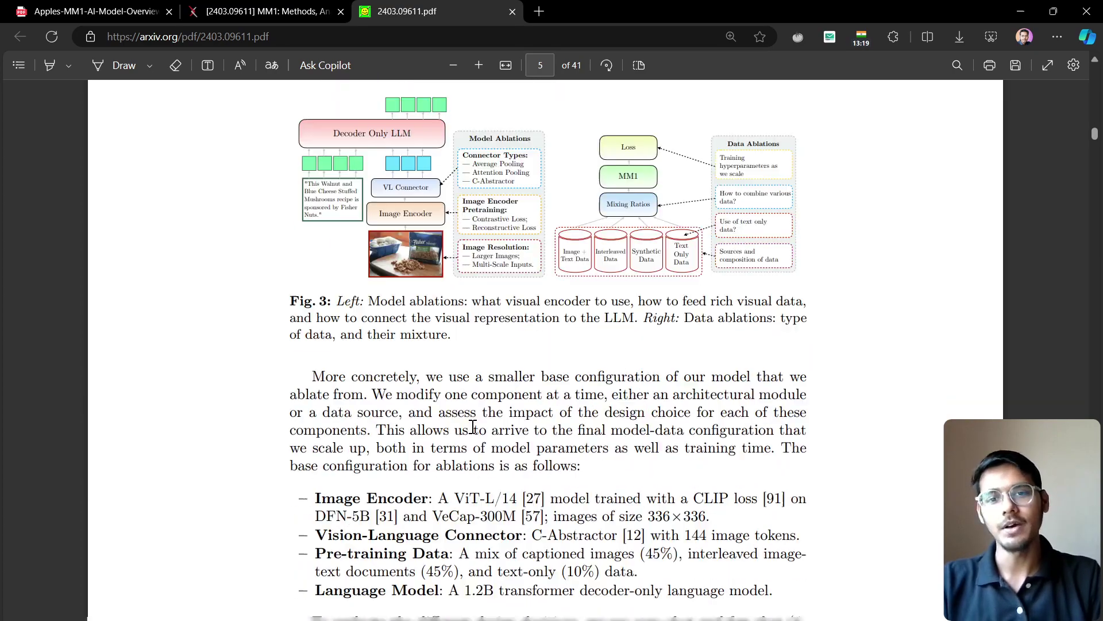
scroll(472, 427, down, 5)
drag(1095, 137, 1095, 56)
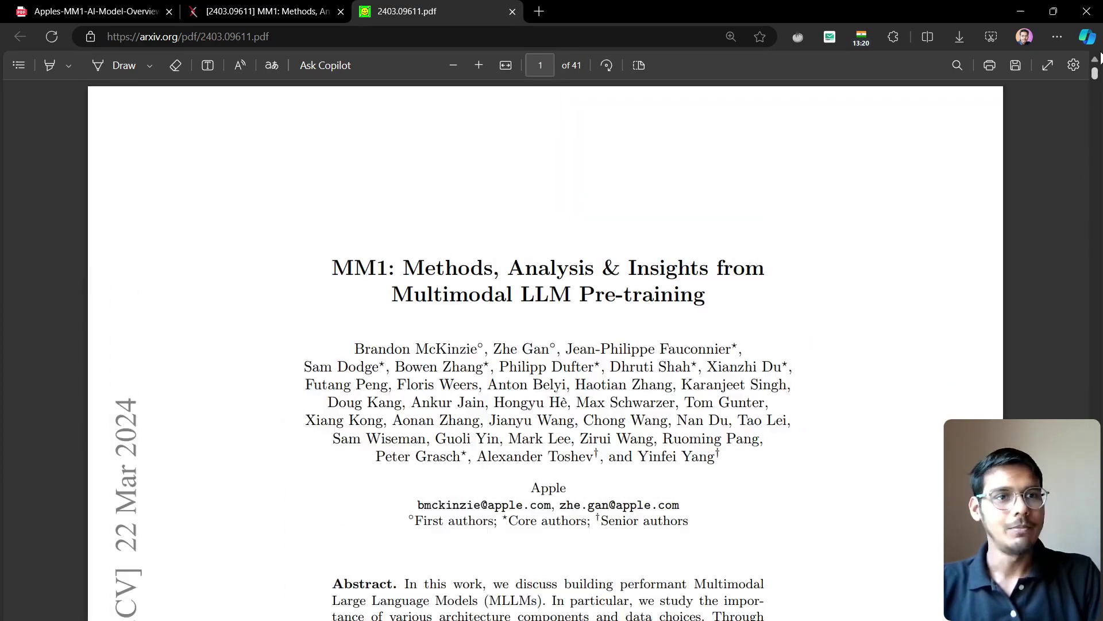
scroll(921, 285, down, 5)
scroll(911, 291, down, 5)
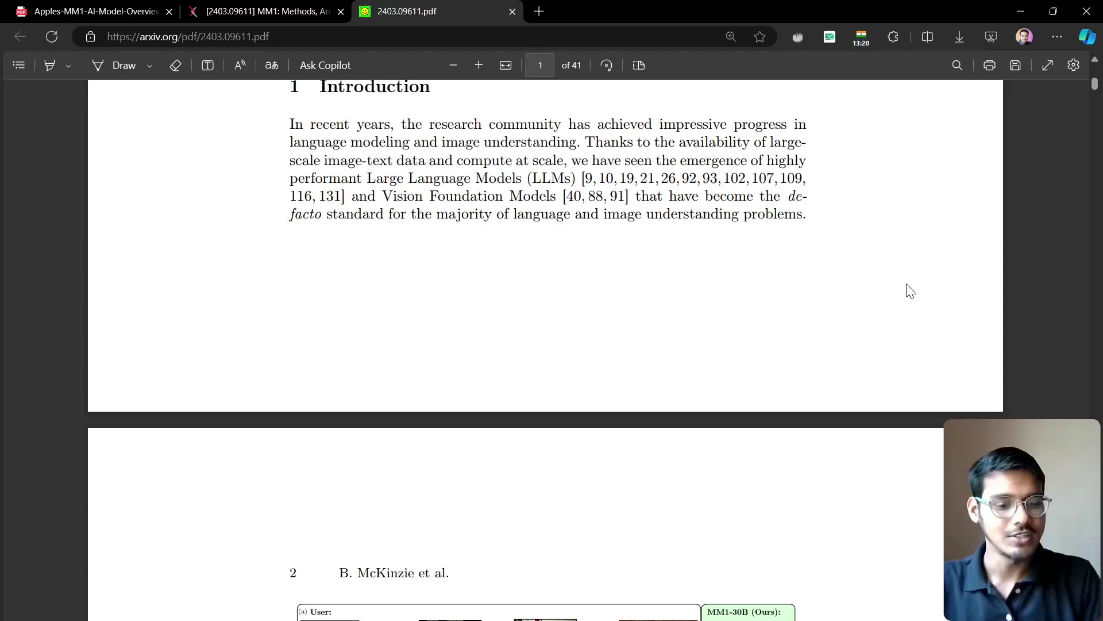
scroll(1061, 281, down, 5)
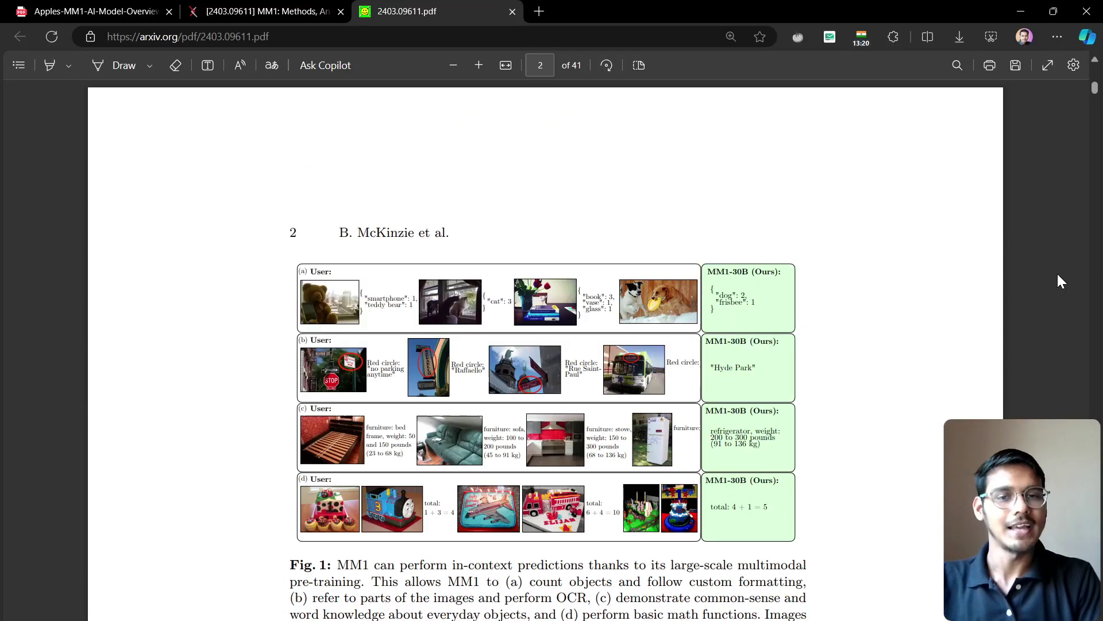
scroll(1061, 280, down, 10)
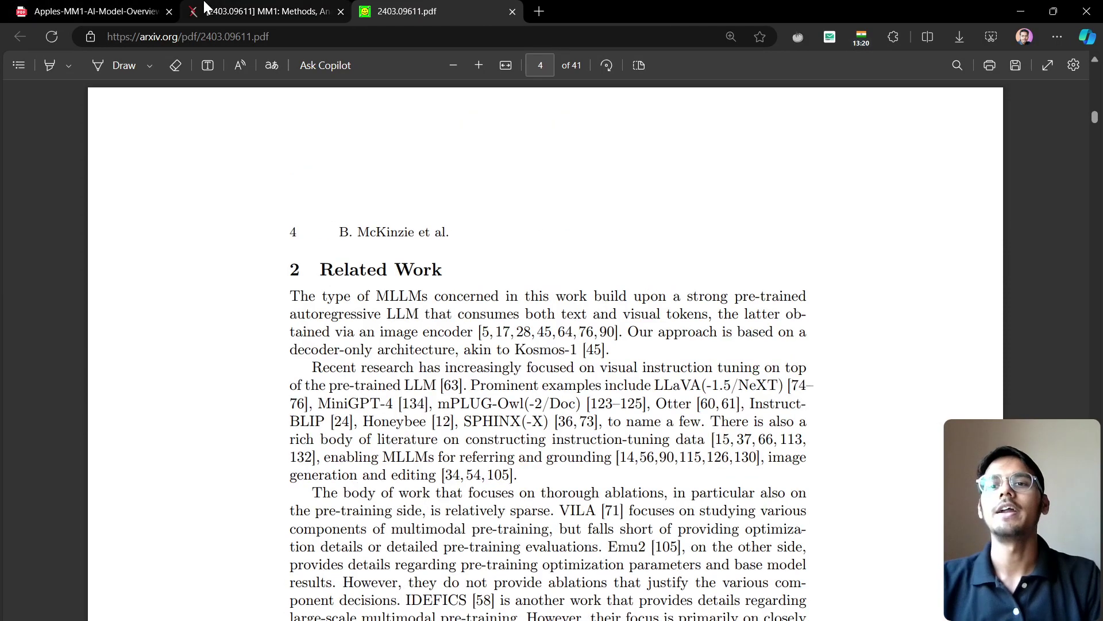
Step: Switch back to the second tab, the MM1 arXiv abstract page
click(259, 12)
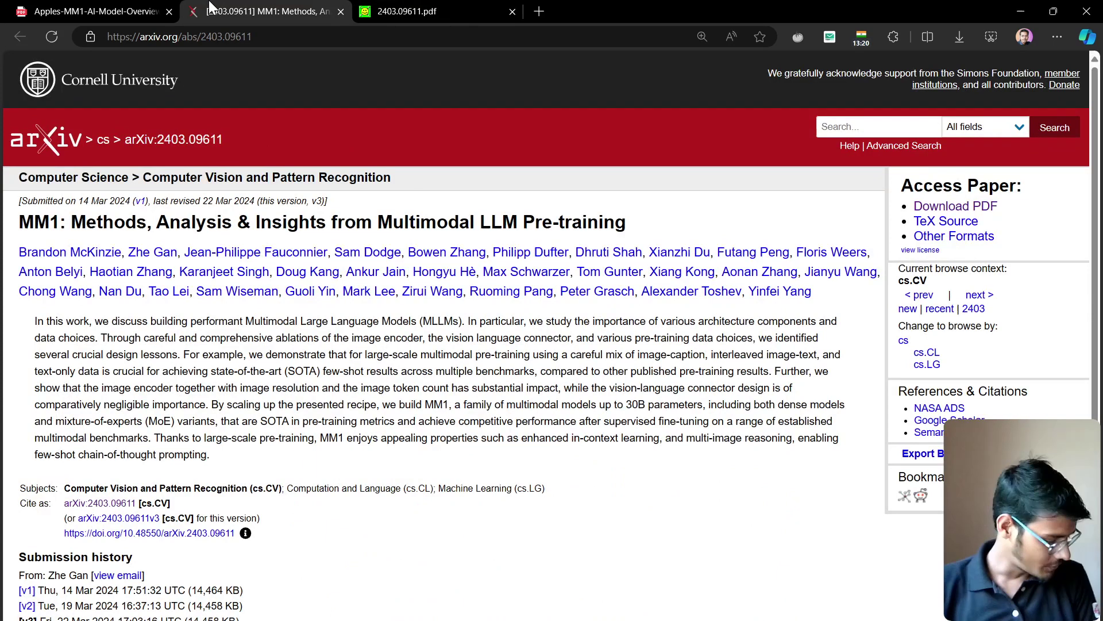